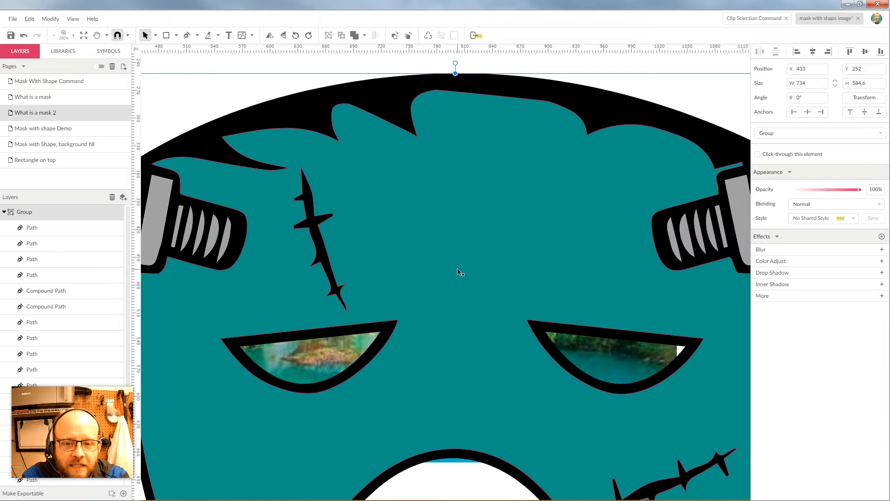
# - Open the "Mask with shape Demo" page and examine the red star and the orange rectangle in turn
pyautogui.click(28, 129)
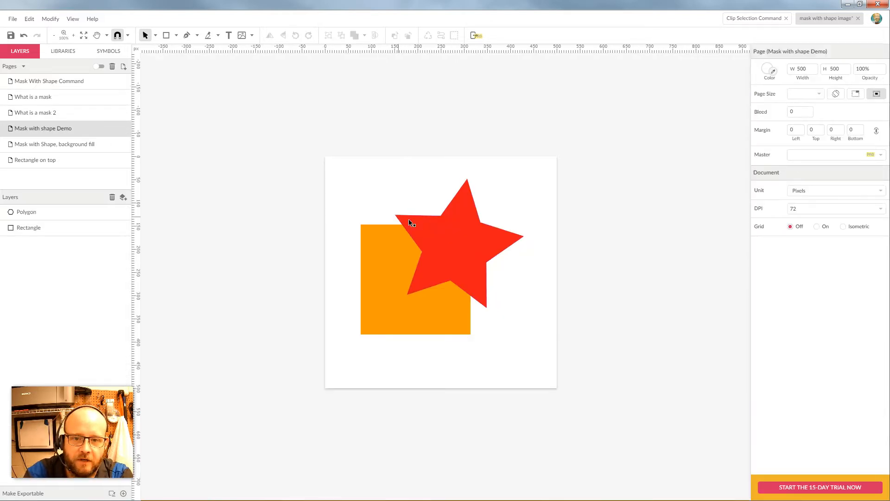
pyautogui.hotkey('ctrl', '+')
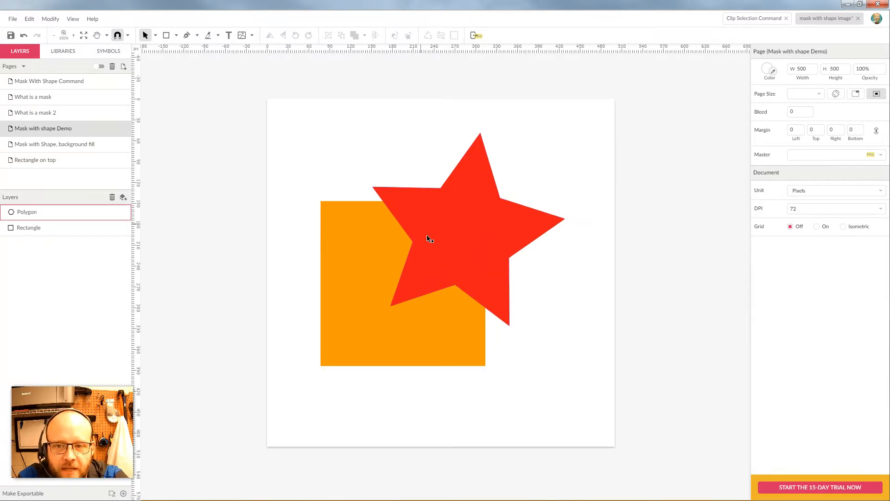
pyautogui.click(462, 226)
pyautogui.click(346, 258)
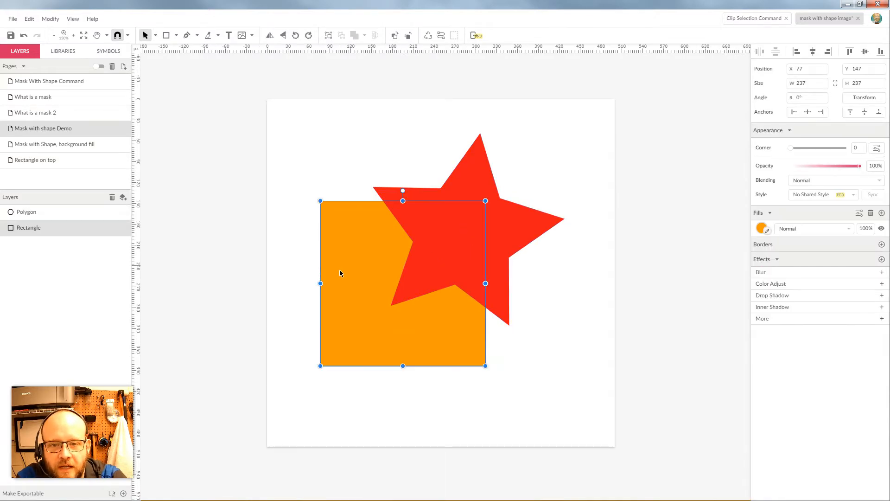
pyautogui.click(513, 241)
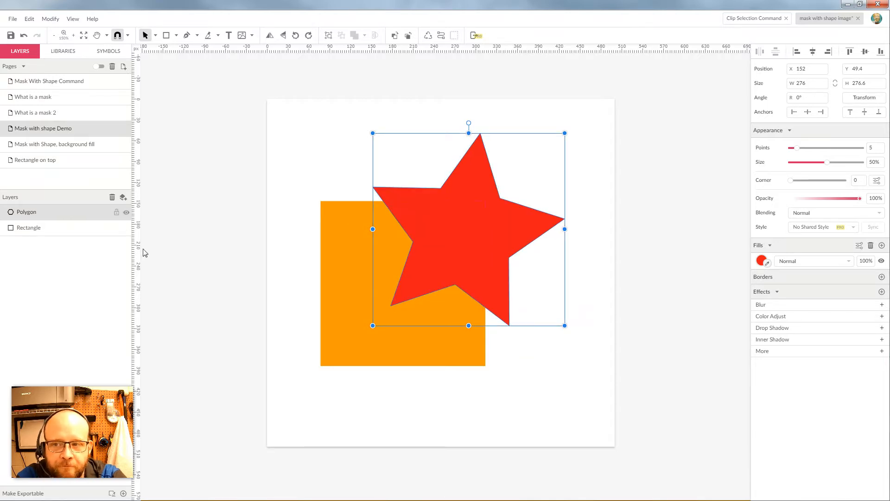
# - Select the star and the rectangle together and apply Mask with Shape so the star masks the orange rectangle
pyautogui.click(291, 170)
pyautogui.moveTo(313, 126); pyautogui.dragTo(572, 394)
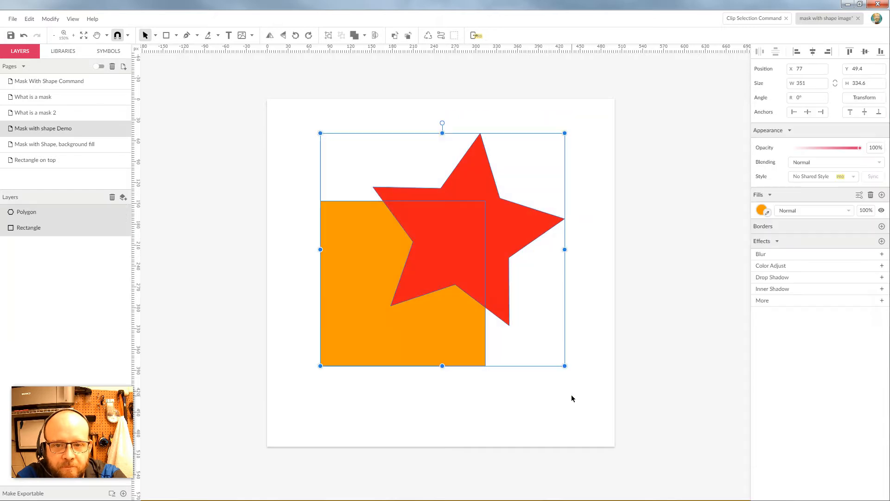
pyautogui.click(57, 20)
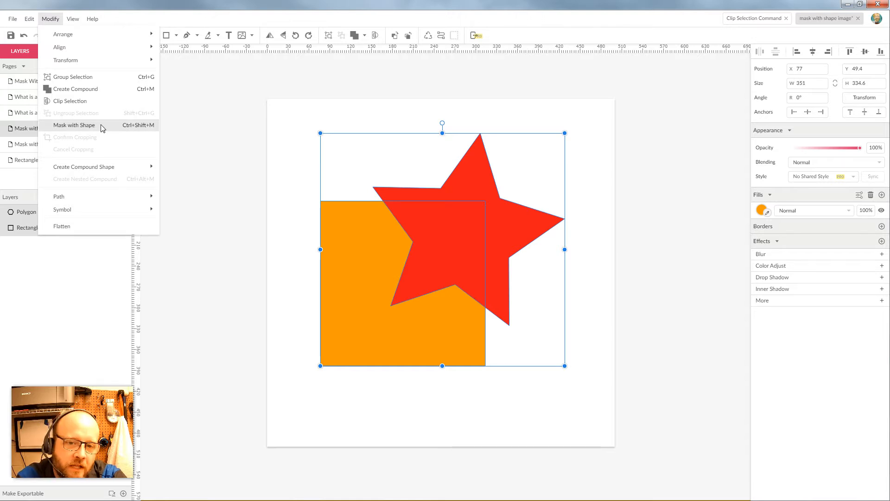
pyautogui.click(74, 125)
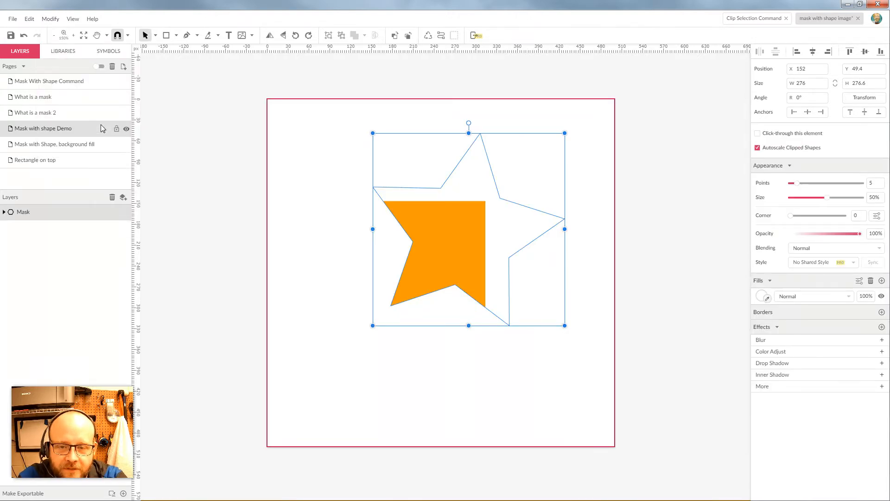
pyautogui.click(604, 183)
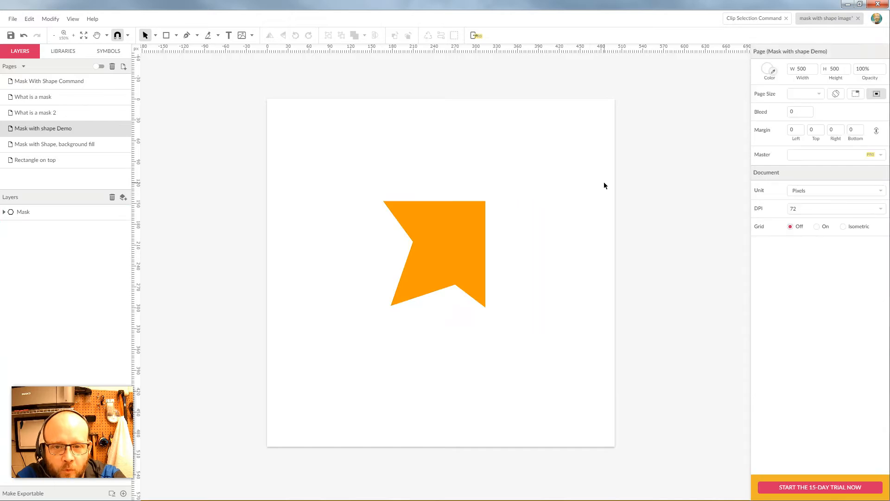
# - Reposition the orange rectangle inside the star mask and shrink it to 211 by 211 at X 103, Y 156
pyautogui.click(446, 188)
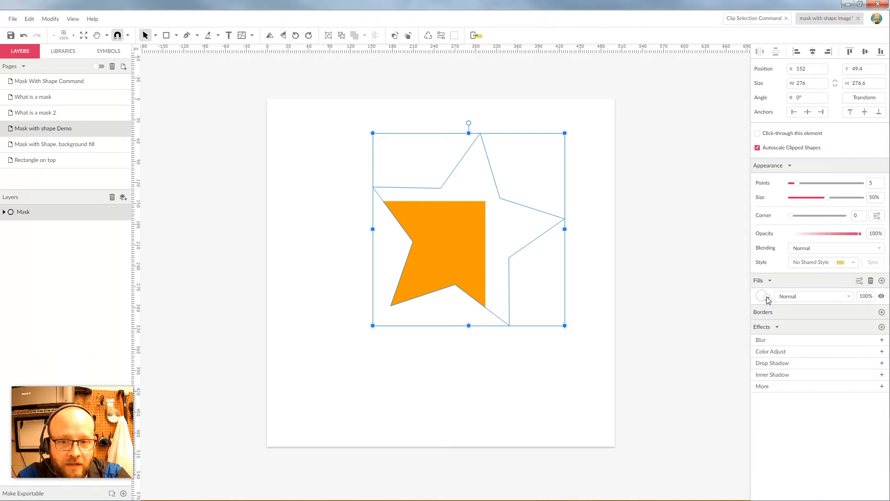
pyautogui.doubleClick(459, 234)
pyautogui.moveTo(457, 246); pyautogui.dragTo(565, 223)
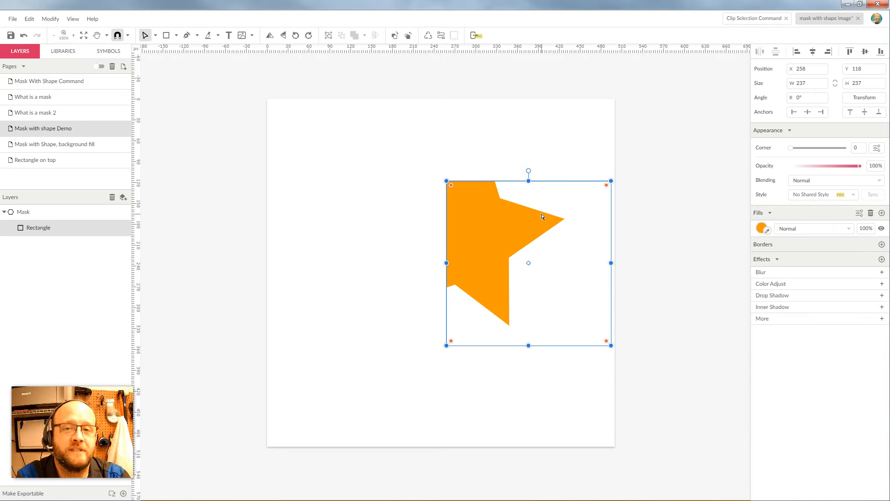
pyautogui.moveTo(514, 228); pyautogui.dragTo(338, 354)
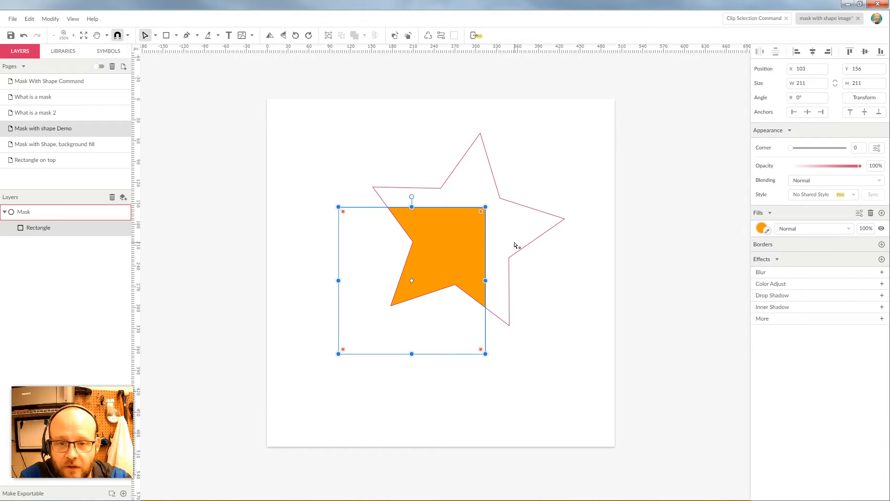
# - On the "Mask with Shape, background fill" page, mask the orange rectangle with the red star using Mask with Shape
pyautogui.click(39, 146)
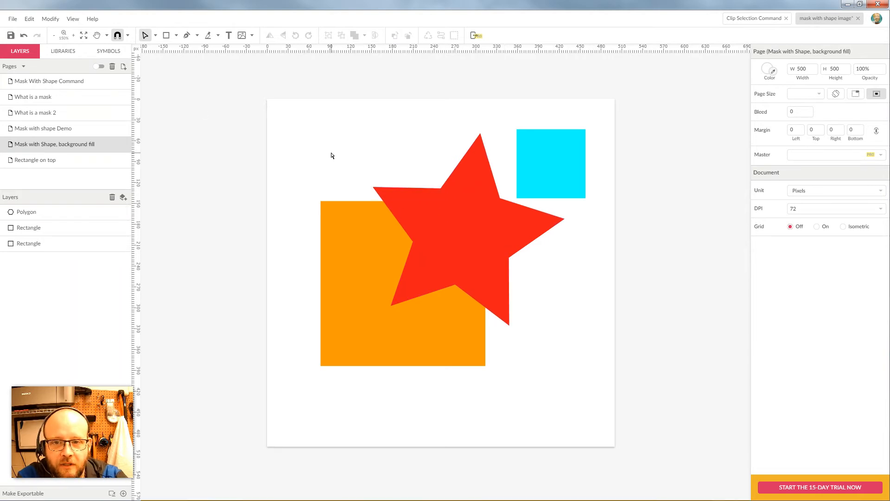
pyautogui.click(145, 37)
pyautogui.click(171, 49)
pyautogui.moveTo(320, 143); pyautogui.dragTo(477, 364)
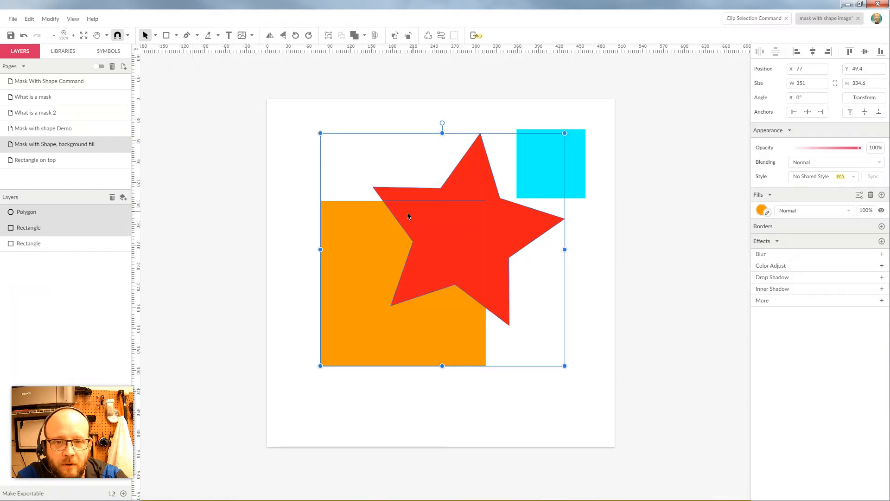
pyautogui.click(51, 19)
pyautogui.click(93, 126)
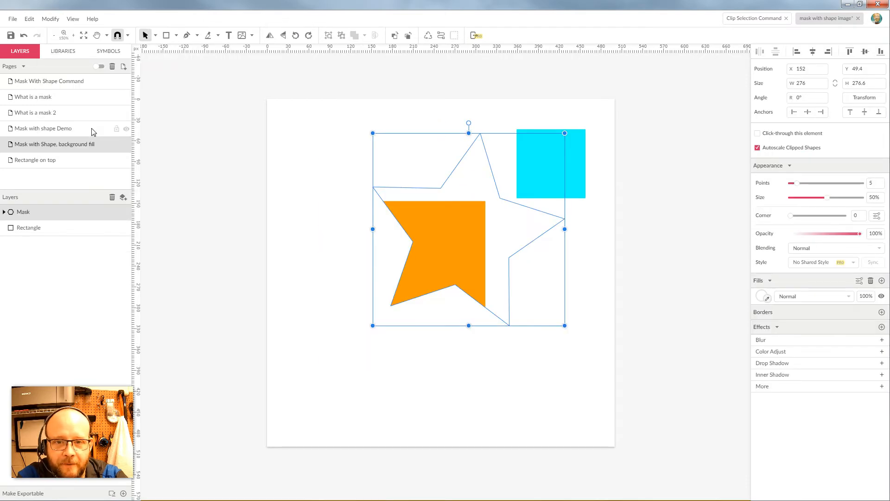
pyautogui.click(469, 237)
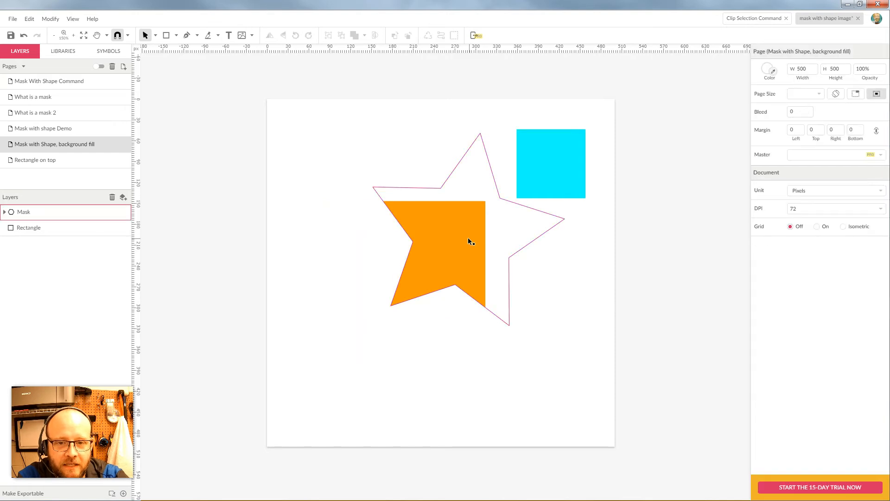
# - Move the star mask across the cyan square and back, placing it at about X 146, Y 53
pyautogui.moveTo(452, 245); pyautogui.dragTo(445, 284)
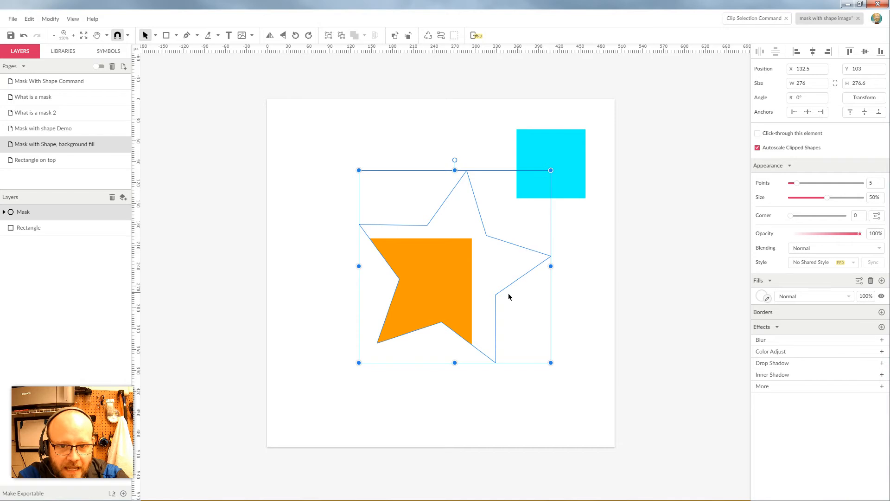
pyautogui.moveTo(438, 288); pyautogui.dragTo(484, 236)
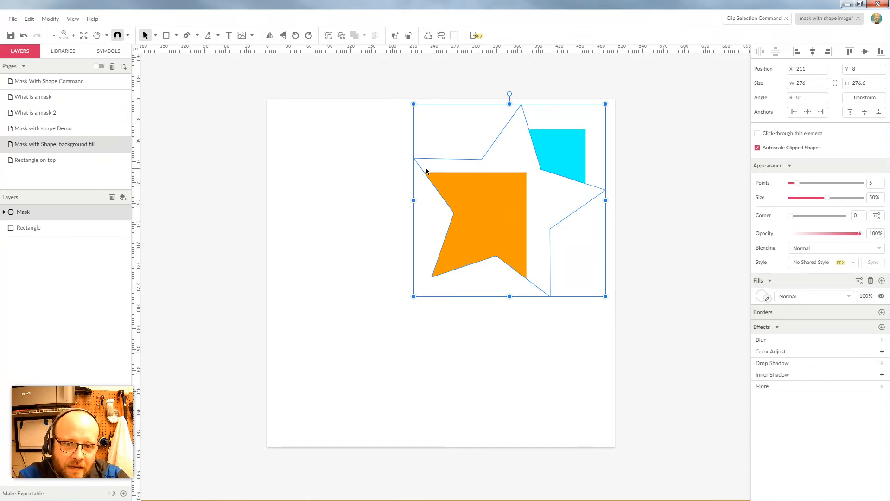
pyautogui.moveTo(523, 162); pyautogui.dragTo(441, 225)
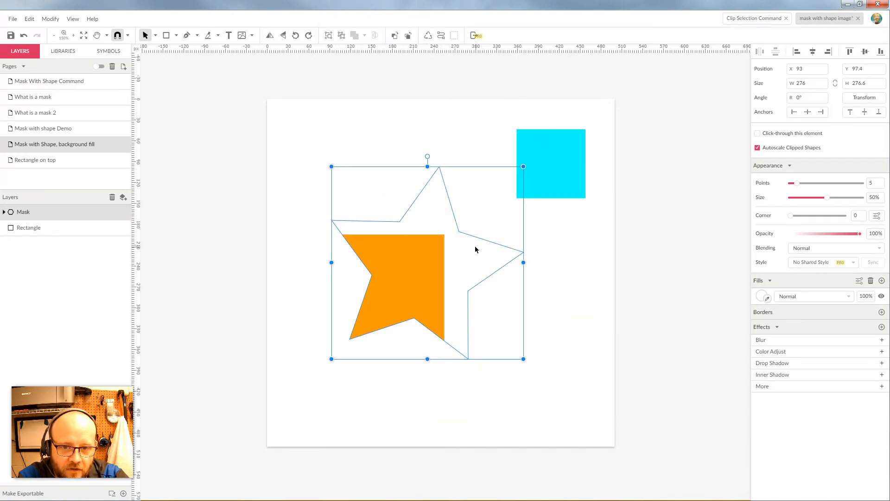
pyautogui.moveTo(472, 252); pyautogui.dragTo(465, 271)
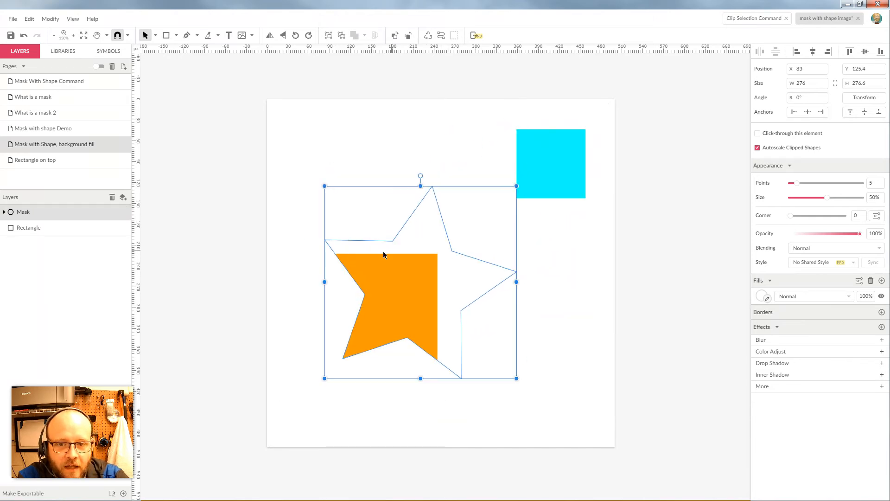
pyautogui.moveTo(402, 274); pyautogui.dragTo(447, 224)
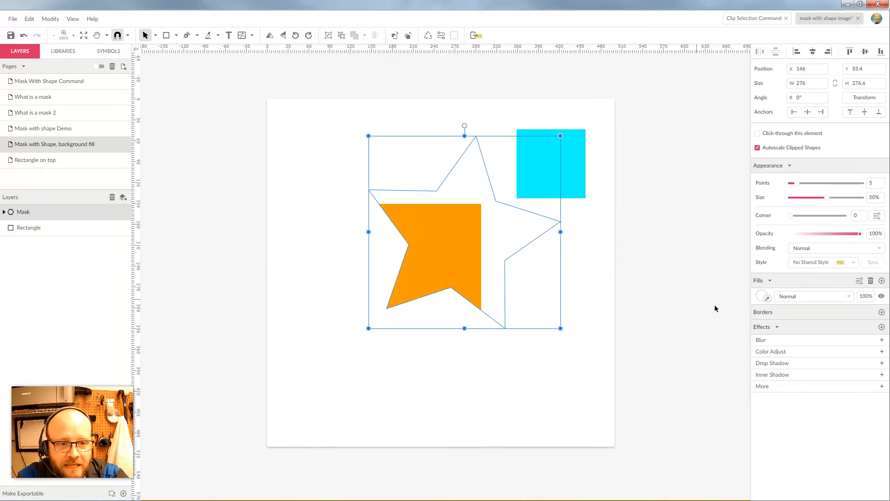
# - Change the star mask's fill type from Color Fill to Background Fill
pyautogui.click(761, 295)
pyautogui.click(797, 312)
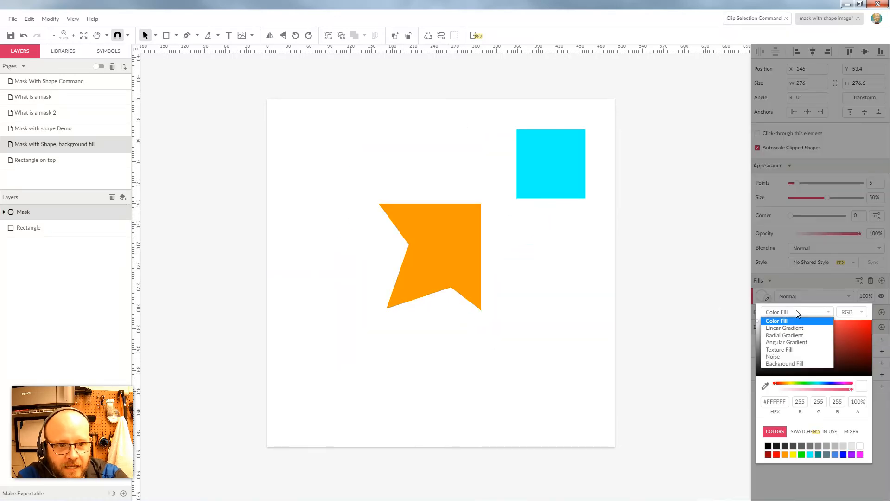
pyautogui.click(777, 363)
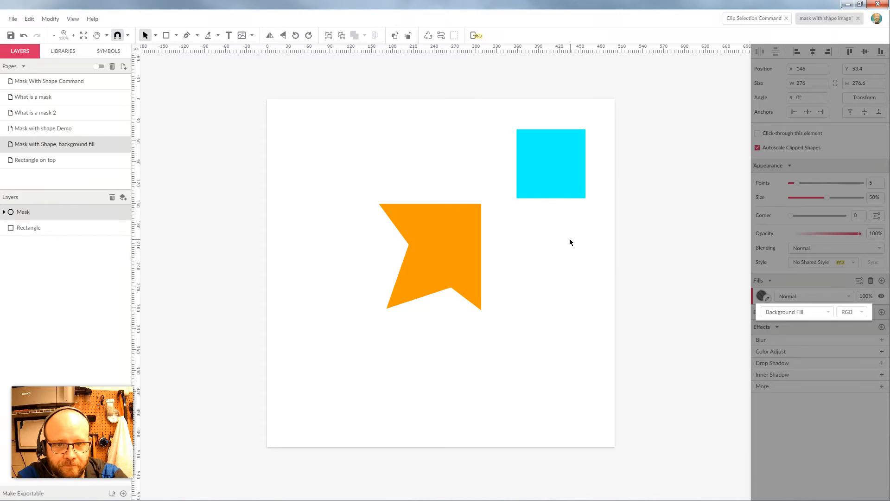
pyautogui.click(569, 239)
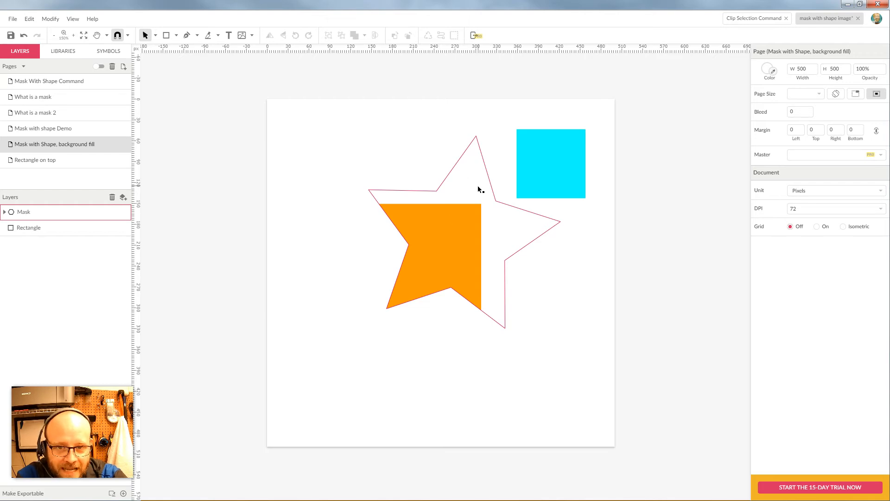
# - Move the star mask over the cyan square, placing it at about X 240, Y 18
pyautogui.moveTo(462, 223); pyautogui.dragTo(503, 213)
pyautogui.click(557, 338)
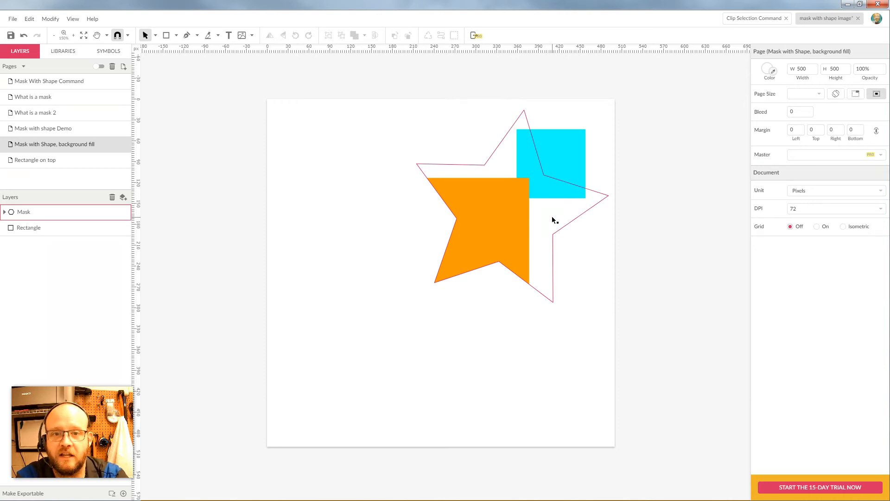
pyautogui.moveTo(490, 236); pyautogui.dragTo(525, 216)
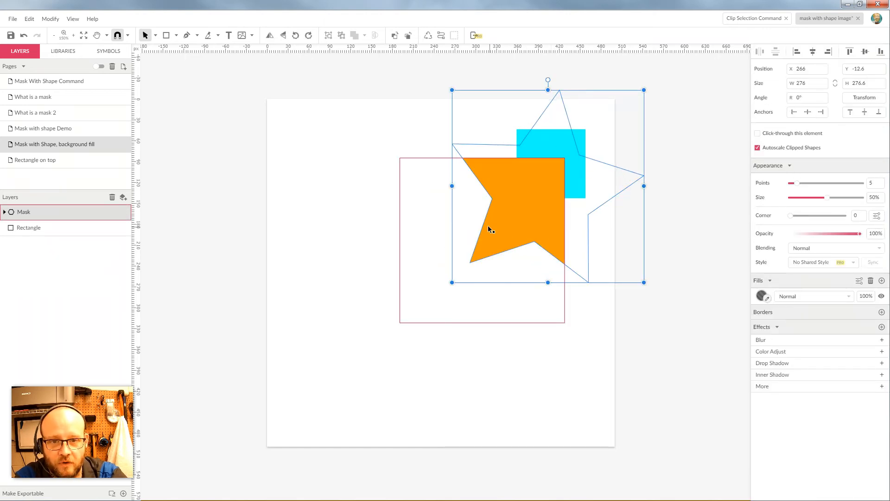
pyautogui.moveTo(532, 215); pyautogui.dragTo(513, 236)
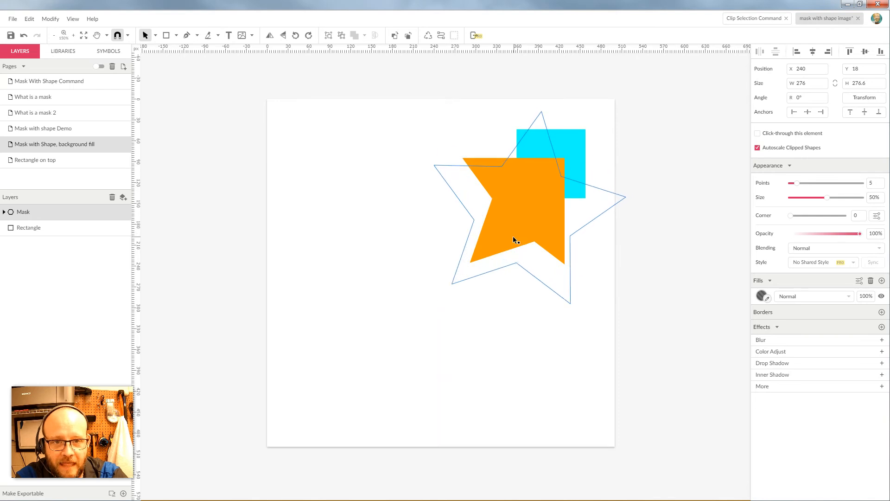
# - Shrink the orange rectangle inside the star mask, round its corners and position it near the star's centre
pyautogui.doubleClick(497, 193)
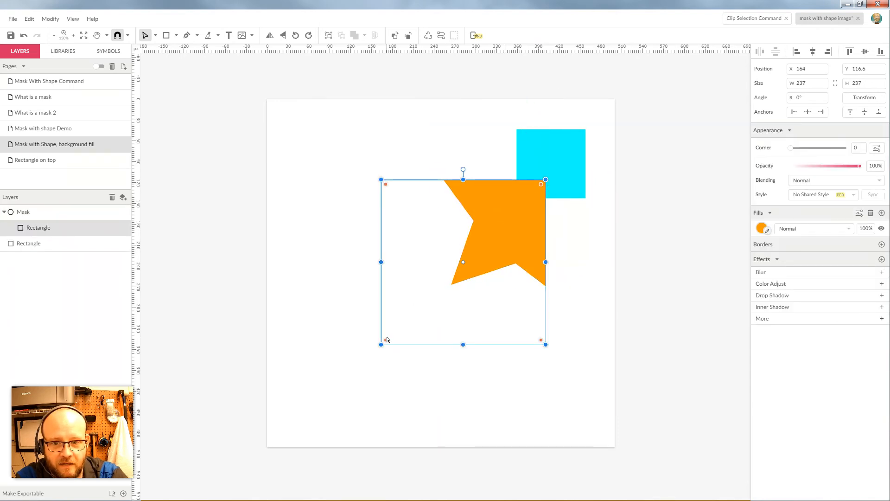
pyautogui.moveTo(381, 344); pyautogui.dragTo(424, 241)
pyautogui.moveTo(541, 186); pyautogui.dragTo(544, 234)
pyautogui.click(602, 285)
pyautogui.click(543, 346)
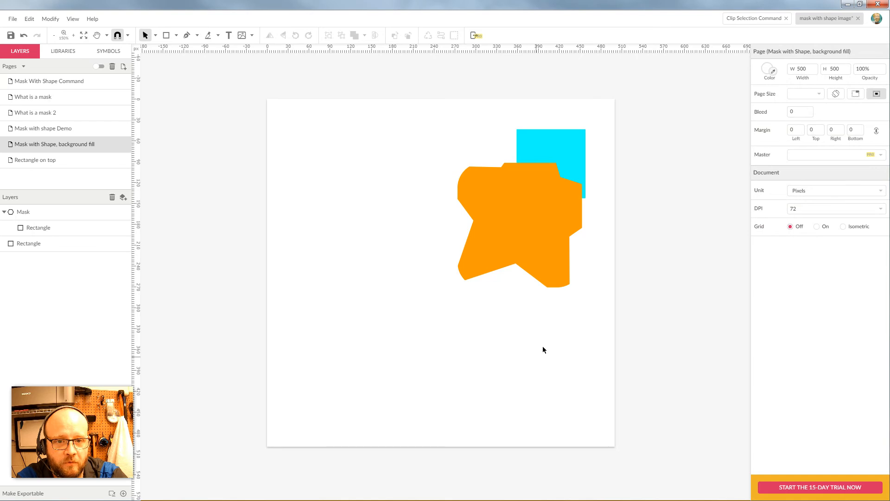
# - Move the star mask away from the cyan square and back over it, to about X 187, Y 14
pyautogui.moveTo(584, 207); pyautogui.dragTo(495, 243)
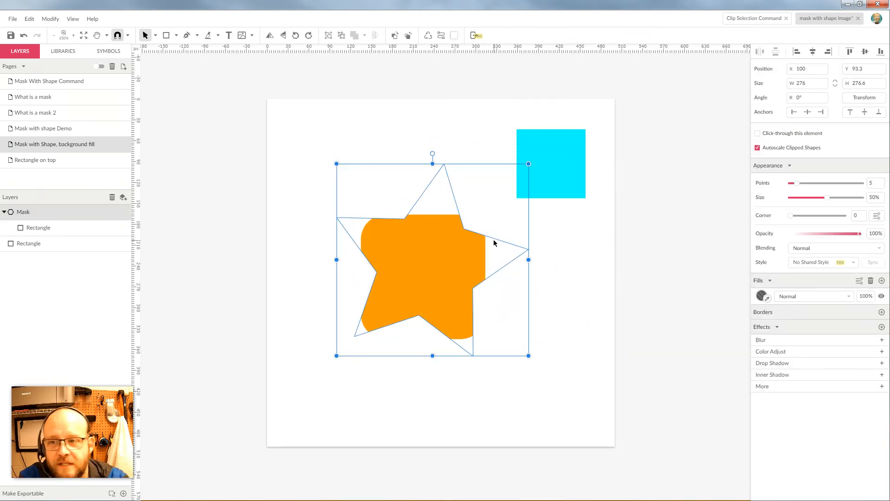
pyautogui.moveTo(494, 240); pyautogui.dragTo(554, 184)
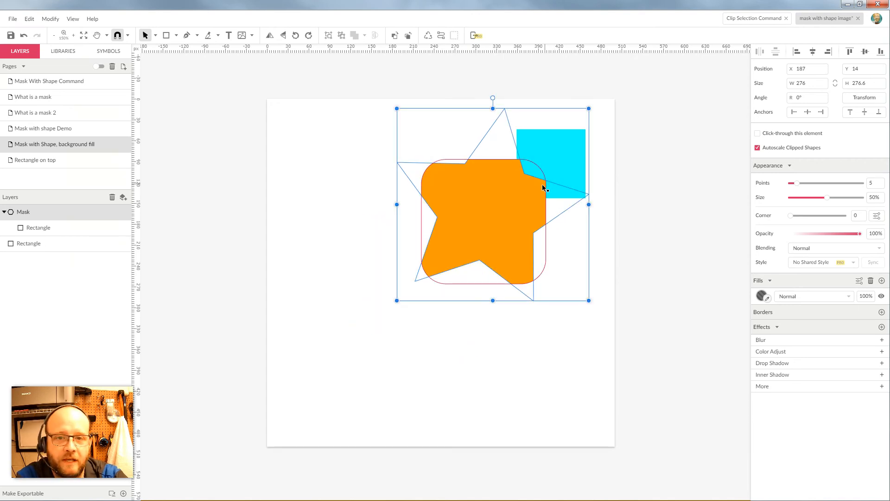
pyautogui.click(509, 352)
# - Open the "Rectangle on top" page
pyautogui.click(30, 161)
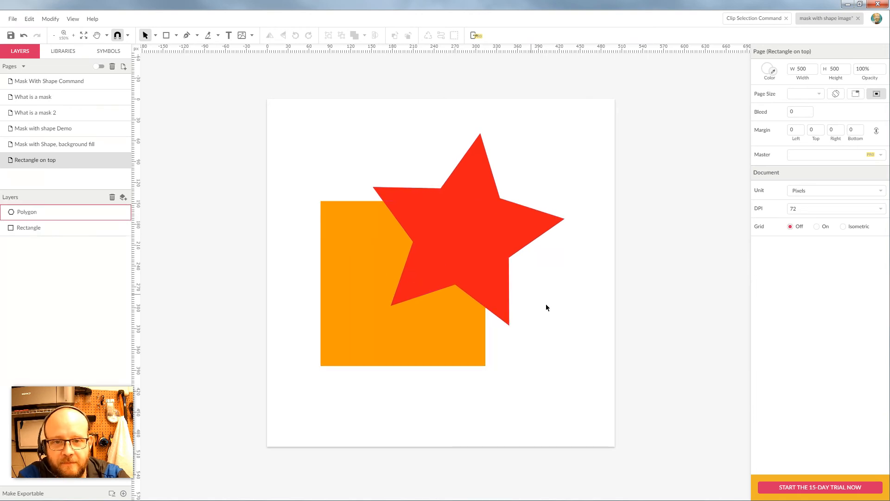
# - Bring the orange rectangle to the front of the star, and undo the reordering
pyautogui.click(375, 296)
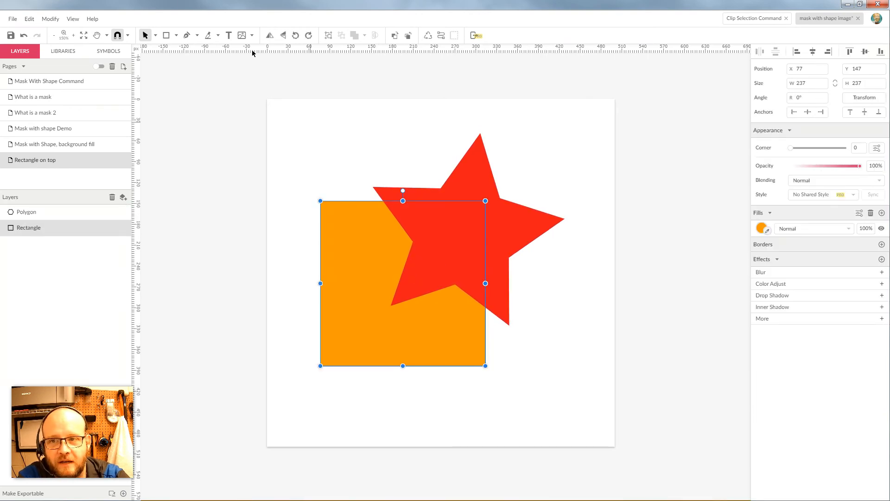
pyautogui.click(53, 21)
pyautogui.moveTo(63, 34)
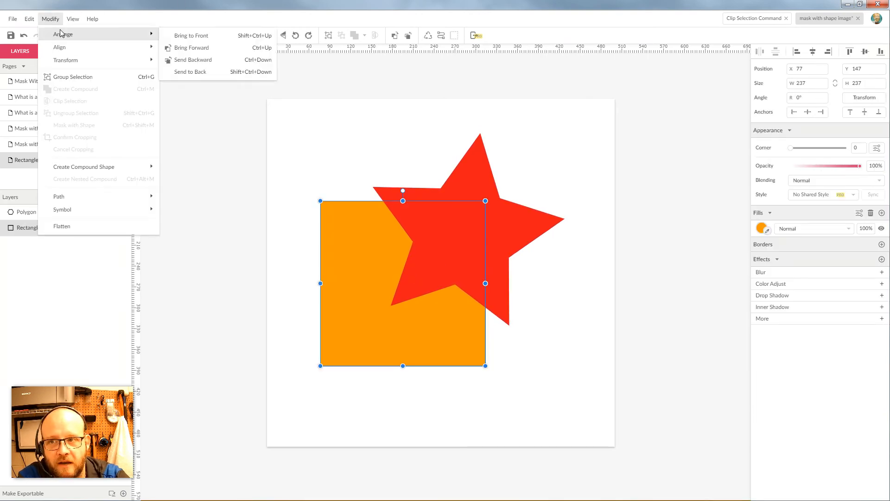
pyautogui.click(201, 38)
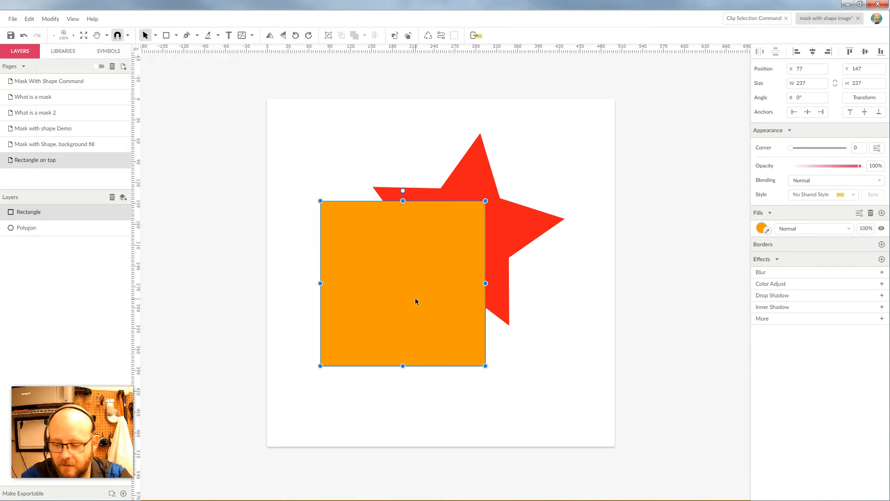
pyautogui.hotkey('ctrl', 'z')
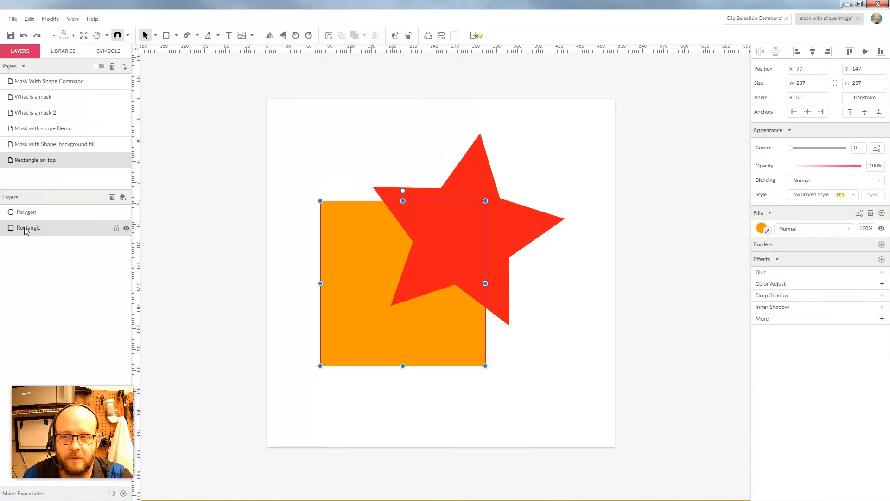
# - Reorder the orange rectangle above the star in the layer stack and mask the red star with the rectangle
pyautogui.moveTo(37, 230); pyautogui.dragTo(57, 208)
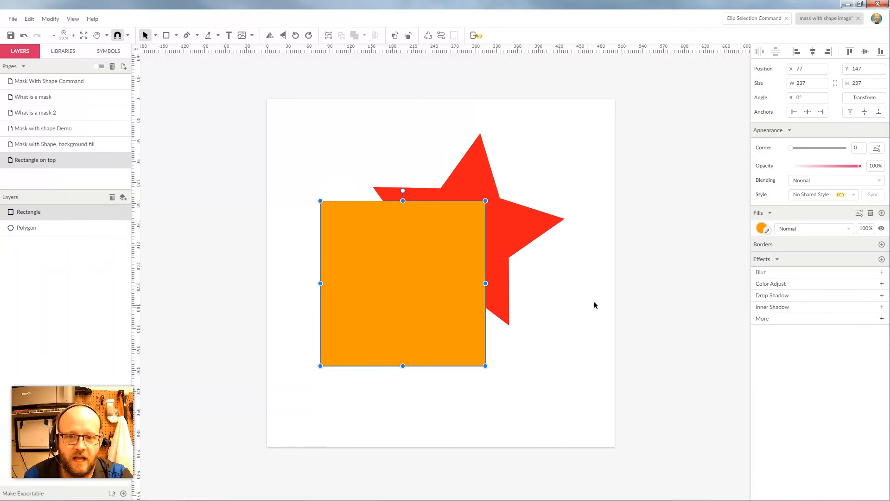
pyautogui.click(591, 319)
pyautogui.moveTo(570, 114); pyautogui.dragTo(378, 342)
pyautogui.click(50, 18)
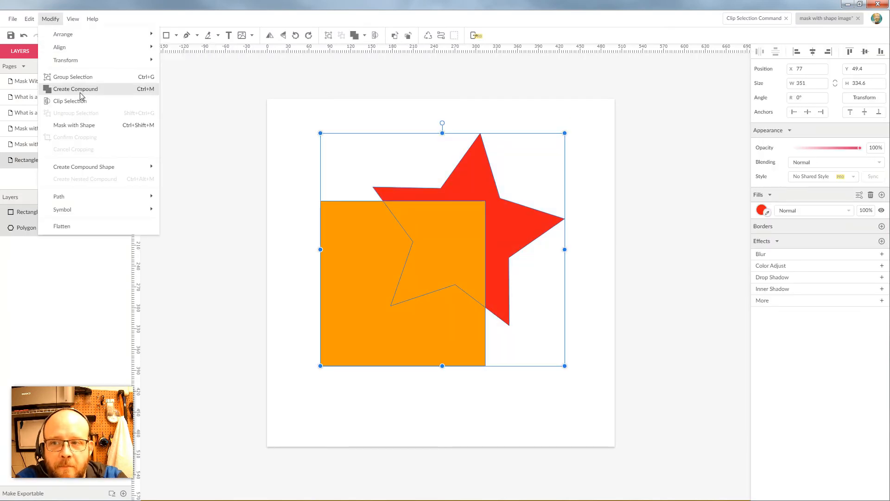
pyautogui.click(83, 123)
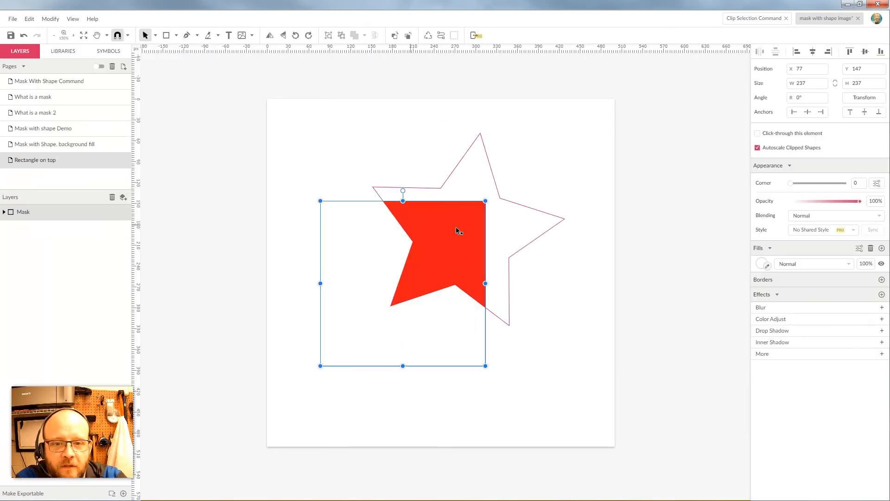
pyautogui.click(544, 226)
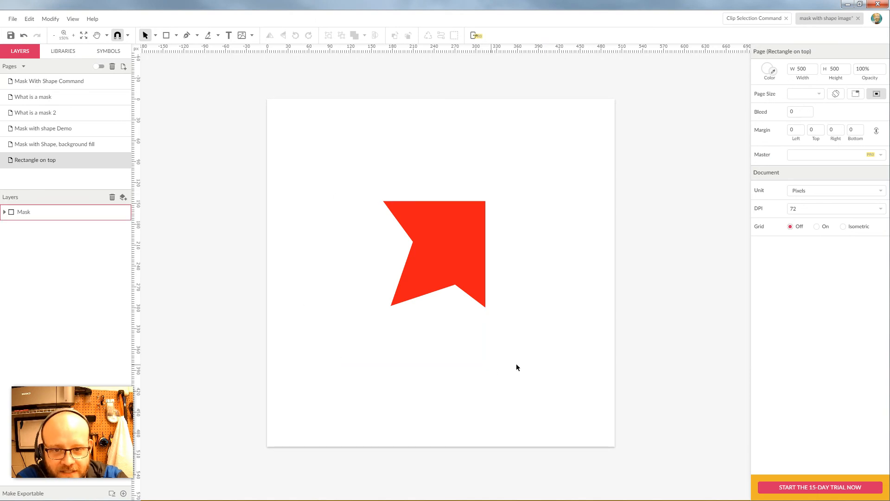
# - Shift the red star slightly right and down inside the rectangle mask
pyautogui.doubleClick(441, 243)
pyautogui.moveTo(441, 243); pyautogui.dragTo(460, 238)
pyautogui.click(552, 382)
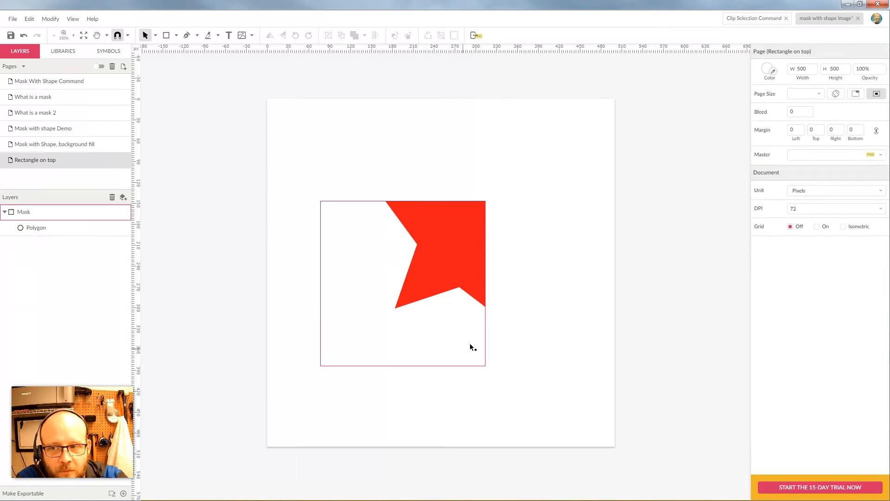